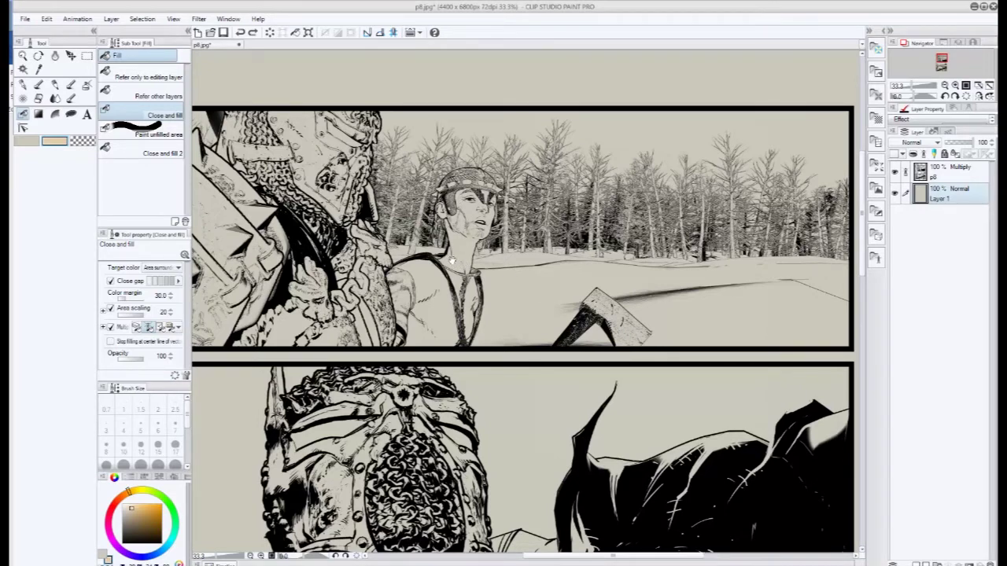
Select the p8 line art layer and toggle Layer 1's visibility to inspect the transparency between the lines.
drag(444, 260, 470, 283)
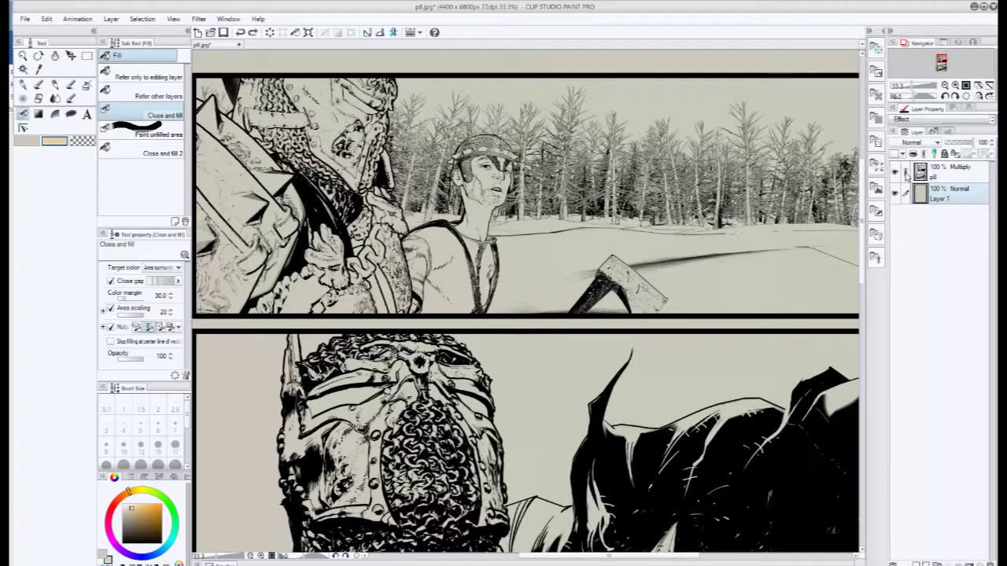
click(956, 177)
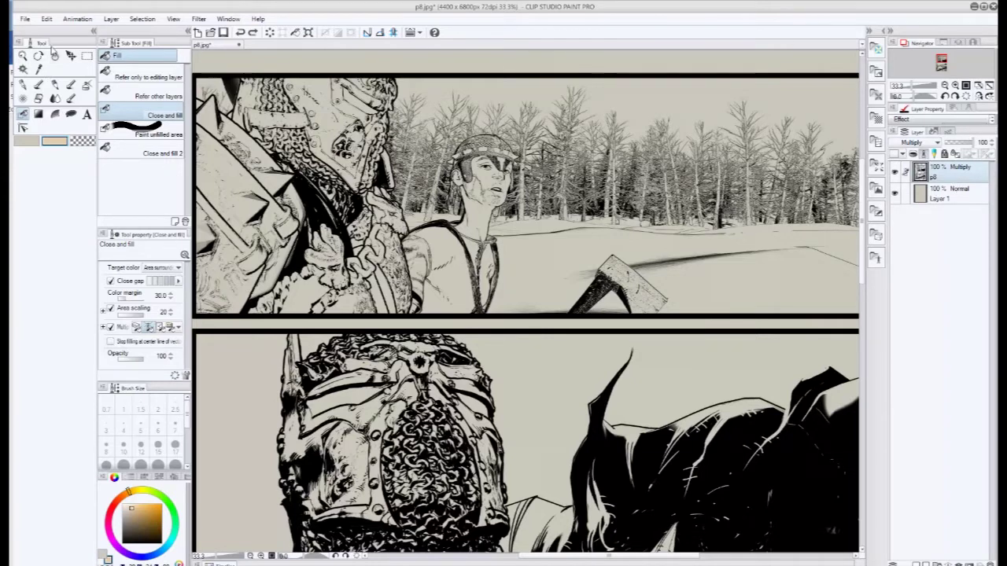
click(46, 19)
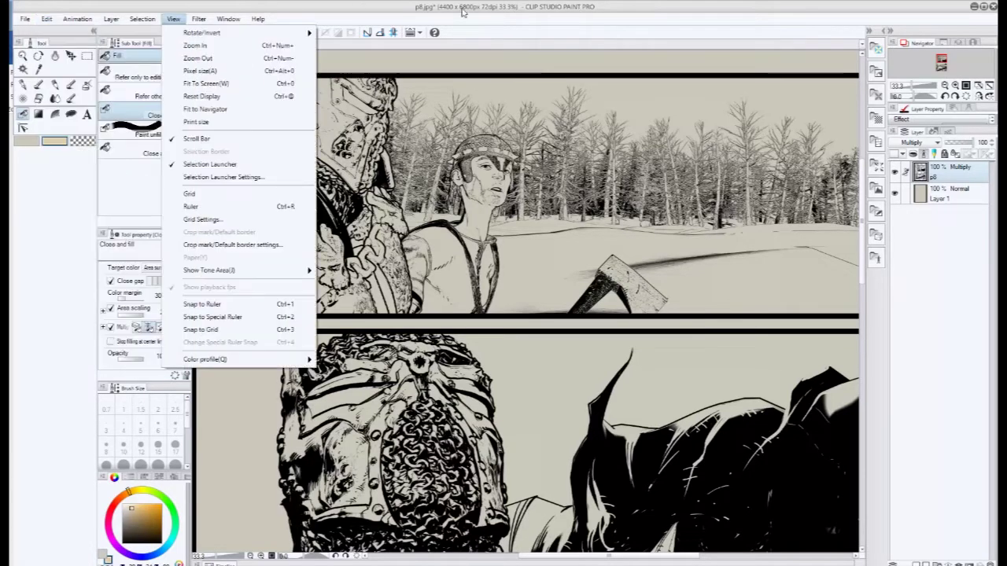
click(391, 6)
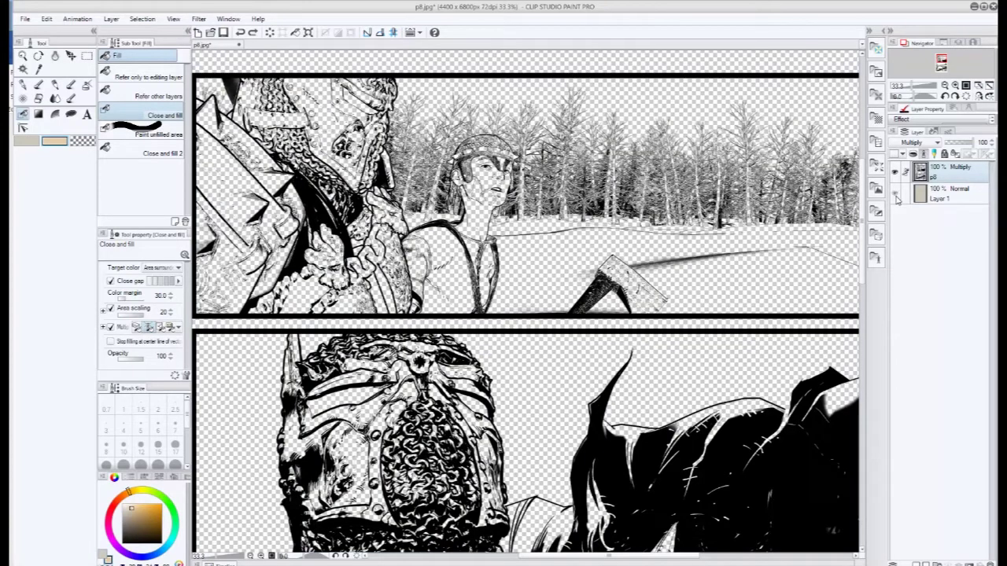
click(895, 195)
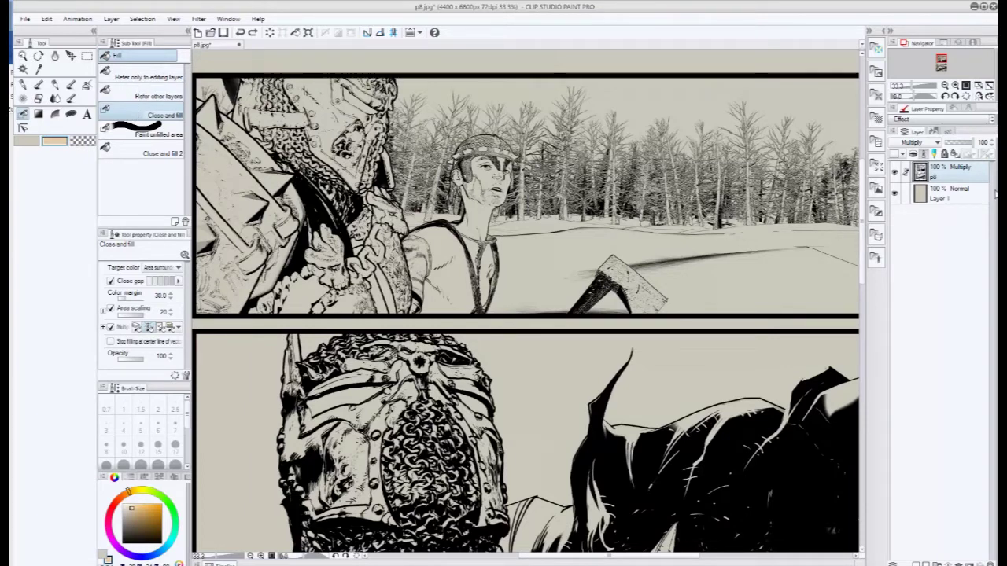
On Layer 1, fill the young man's face and neck with a light skin tone using Close and fill.
click(960, 197)
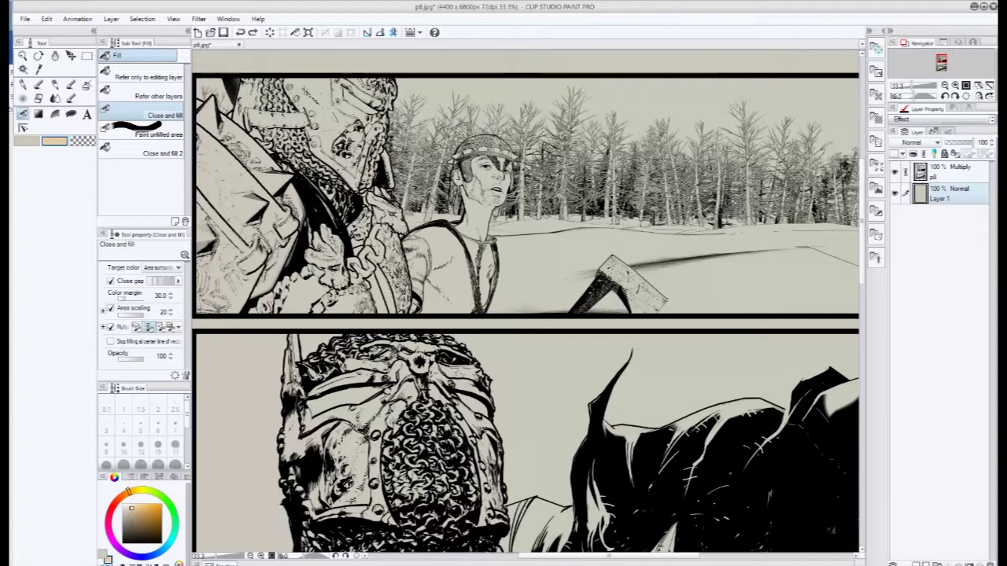
mouse_move(138, 520)
mouse_down()
mouse_move(124, 528)
mouse_move(125, 512)
mouse_up()
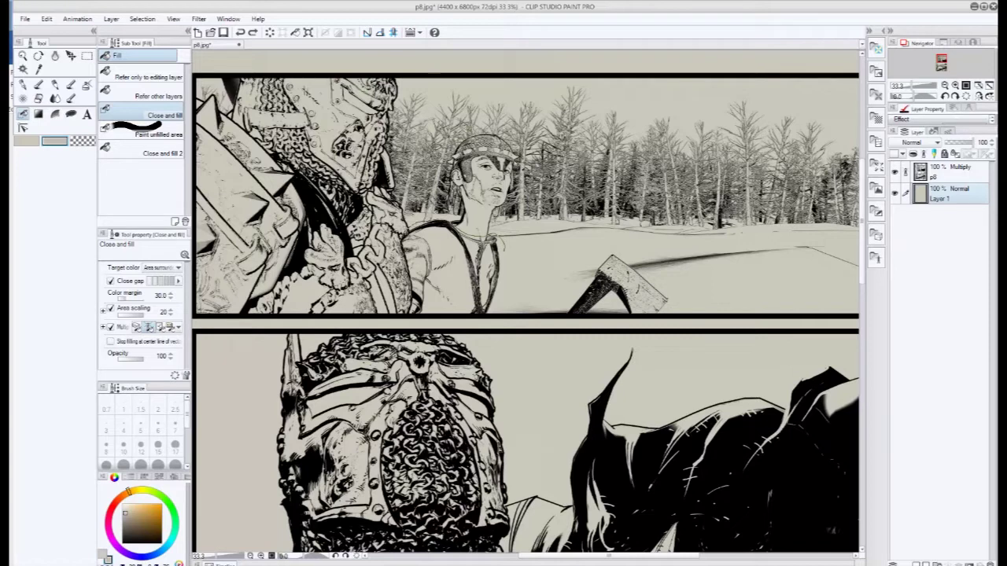
mouse_move(425, 315)
mouse_down()
mouse_move(495, 317)
mouse_move(498, 301)
mouse_up()
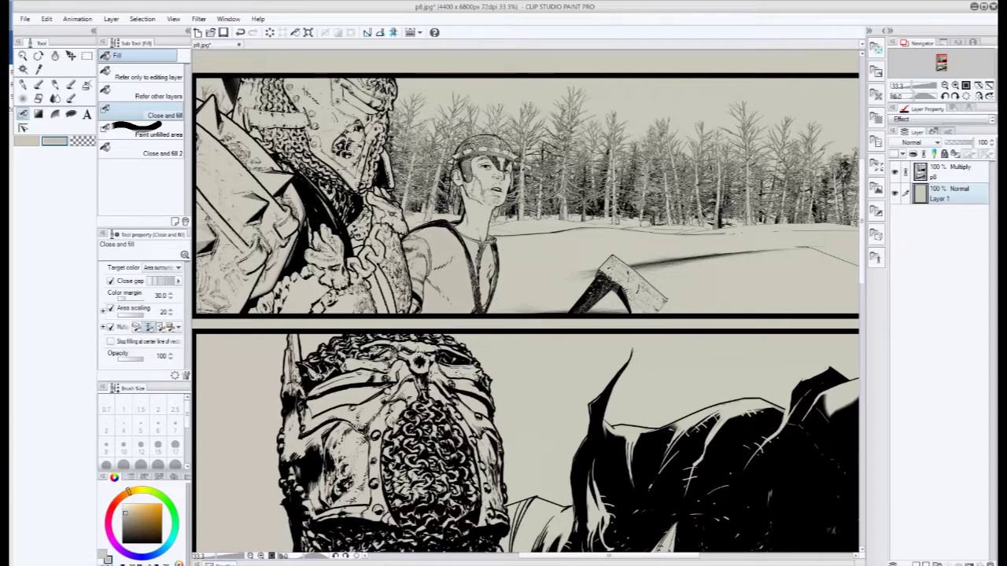
drag(136, 513, 135, 503)
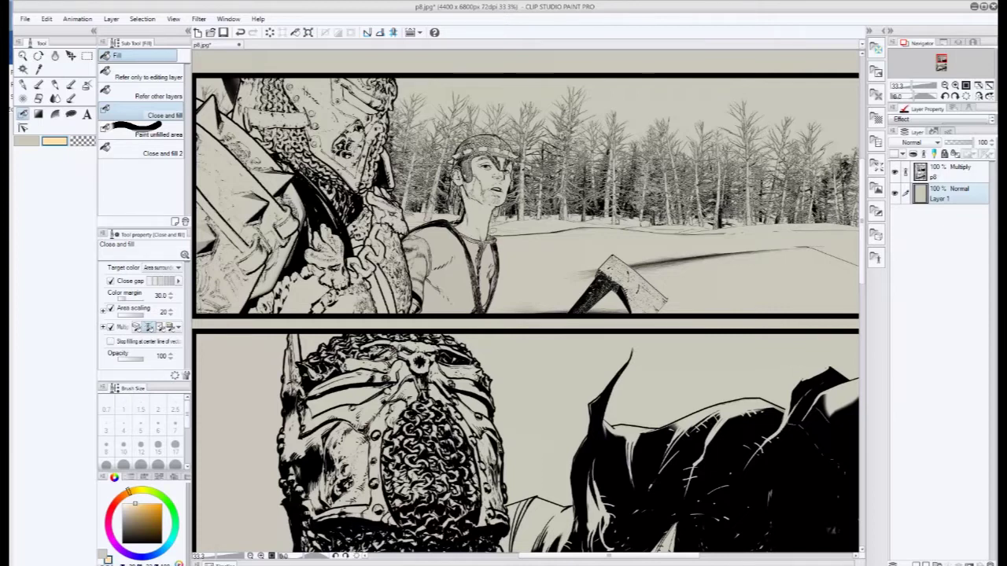
drag(493, 231, 480, 234)
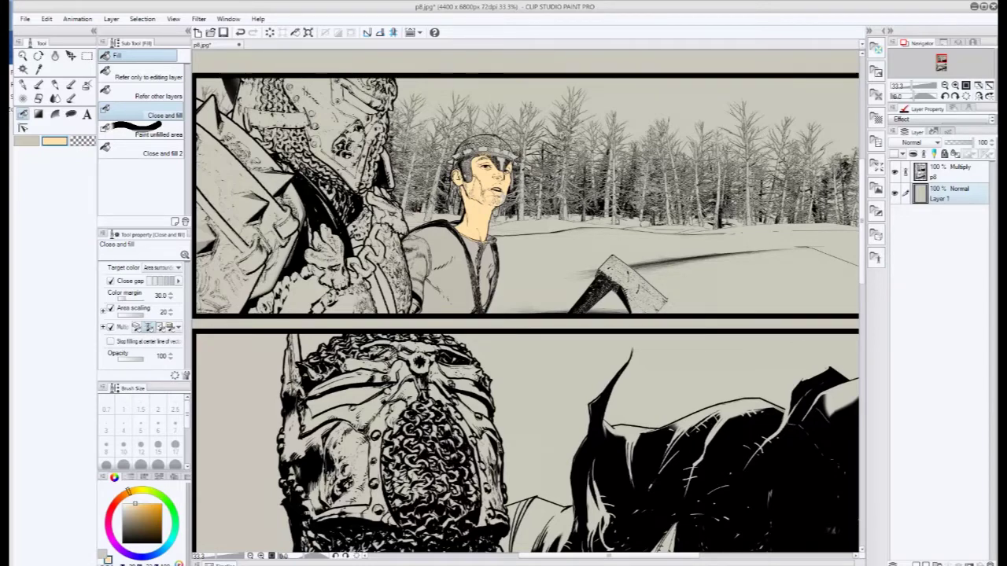
Choose a light green and try outlining the knight's visor eye slit with the G-pen, undoing the outline.
scroll(555, 181, up, 2)
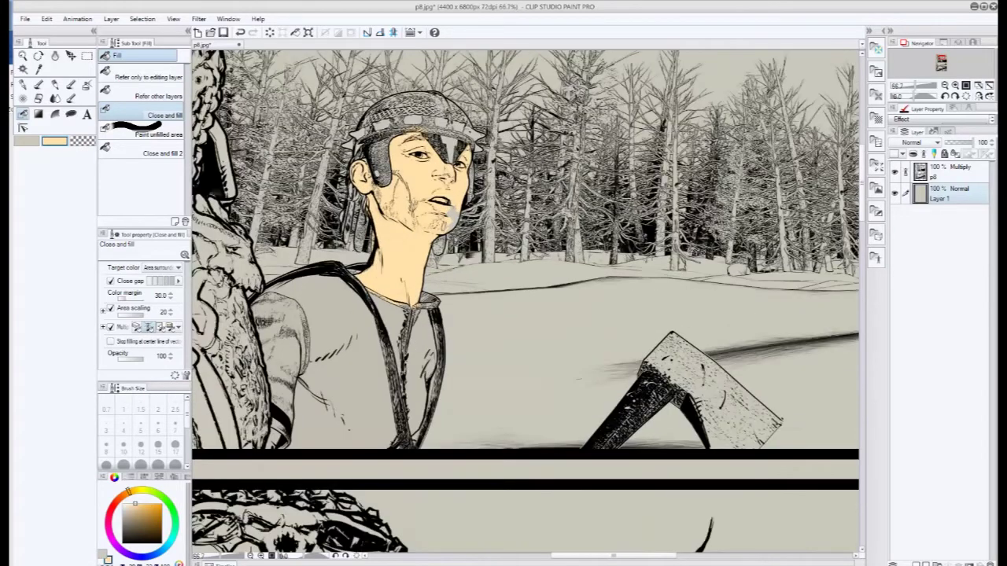
key(p)
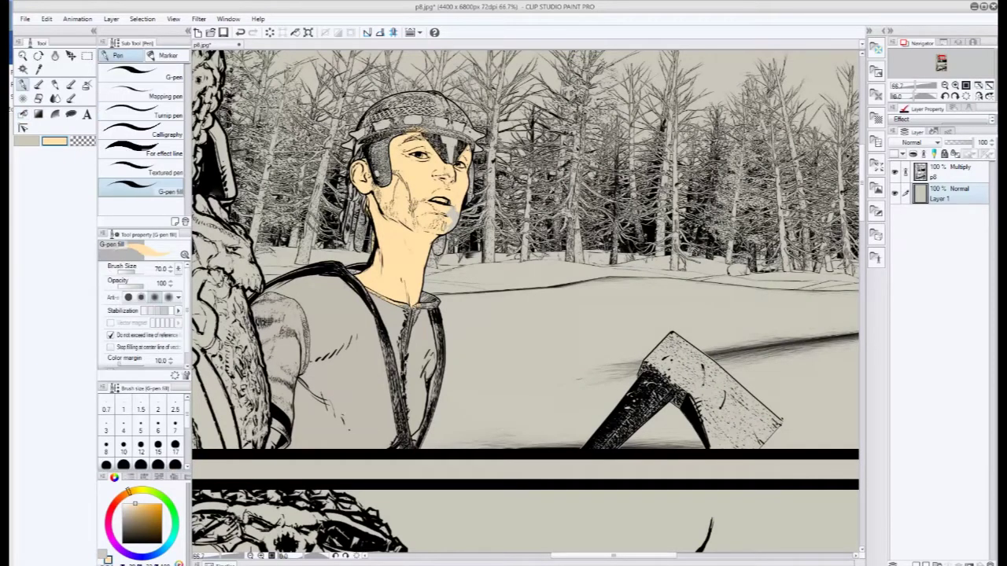
click(141, 77)
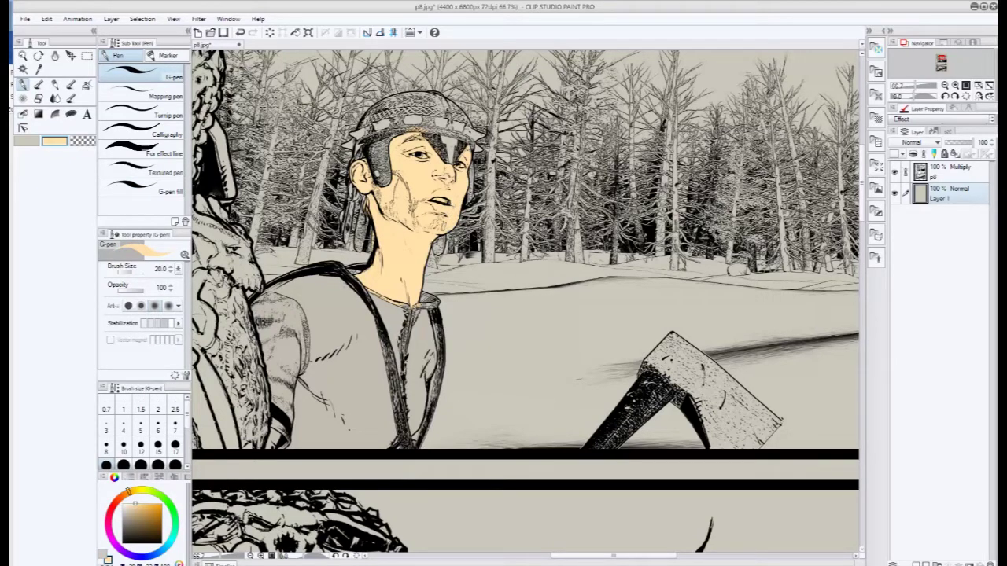
drag(418, 306, 672, 369)
scroll(673, 371, down, 1)
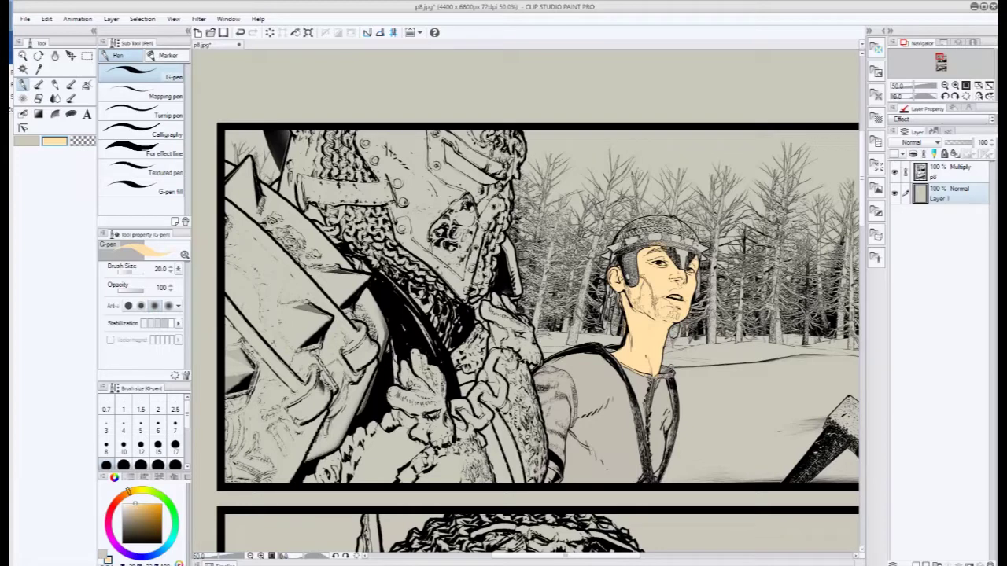
click(168, 503)
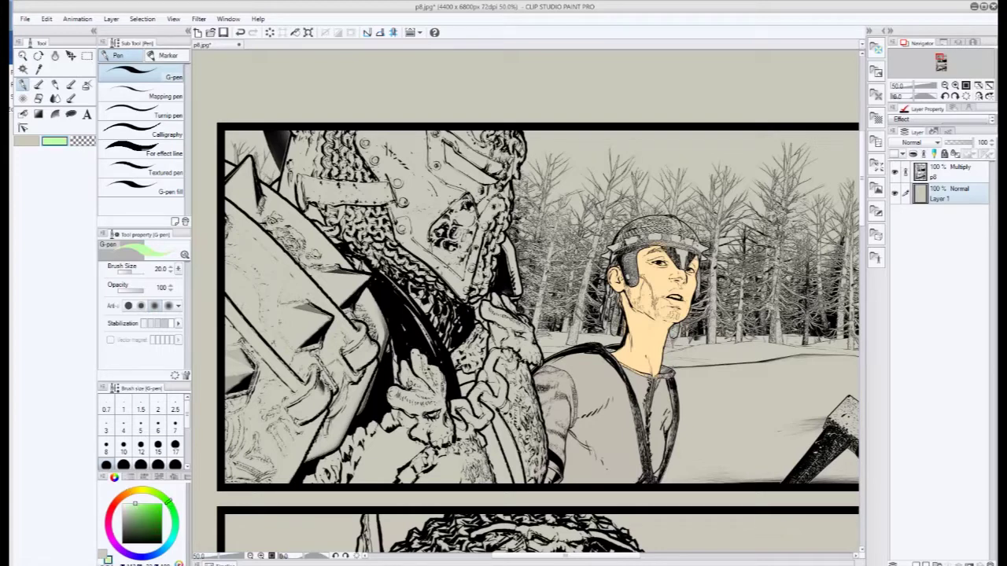
mouse_move(508, 162)
mouse_down()
mouse_move(457, 141)
mouse_move(439, 173)
mouse_move(499, 188)
mouse_up()
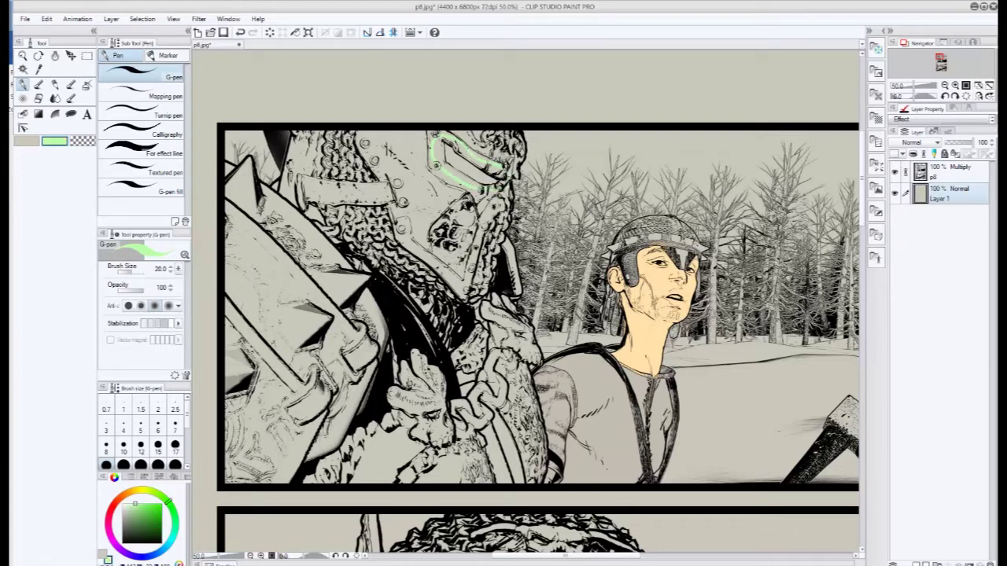
key(ctrl+z)
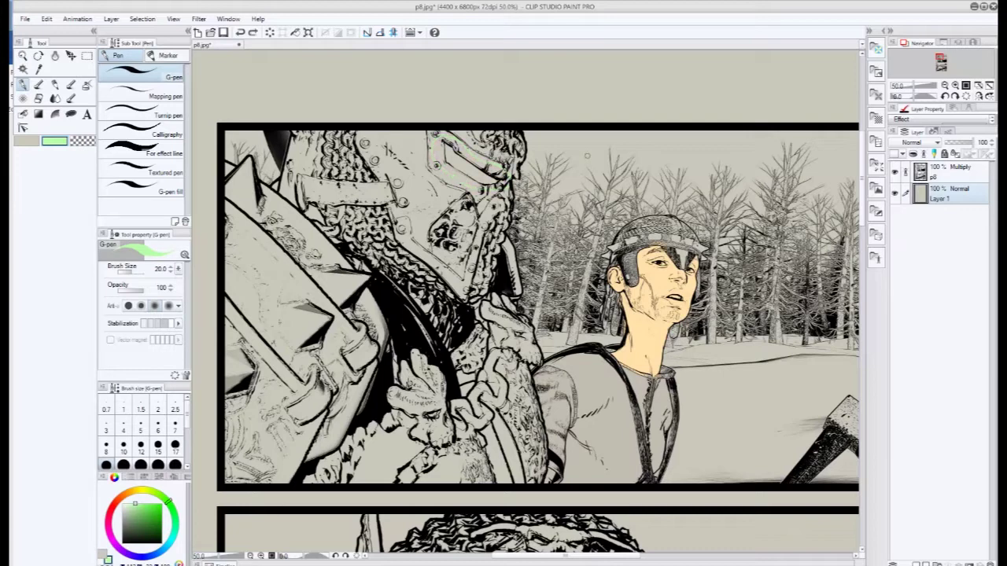
Fill the knight's visor eye slit with light green using Close and fill.
click(23, 114)
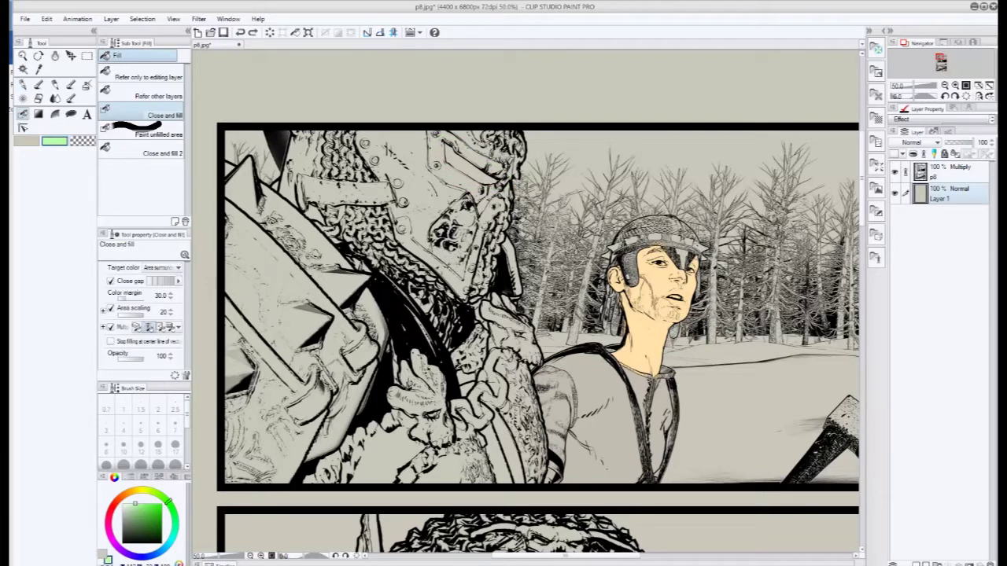
mouse_move(497, 165)
mouse_down()
mouse_move(444, 133)
mouse_move(445, 164)
mouse_move(492, 185)
mouse_up()
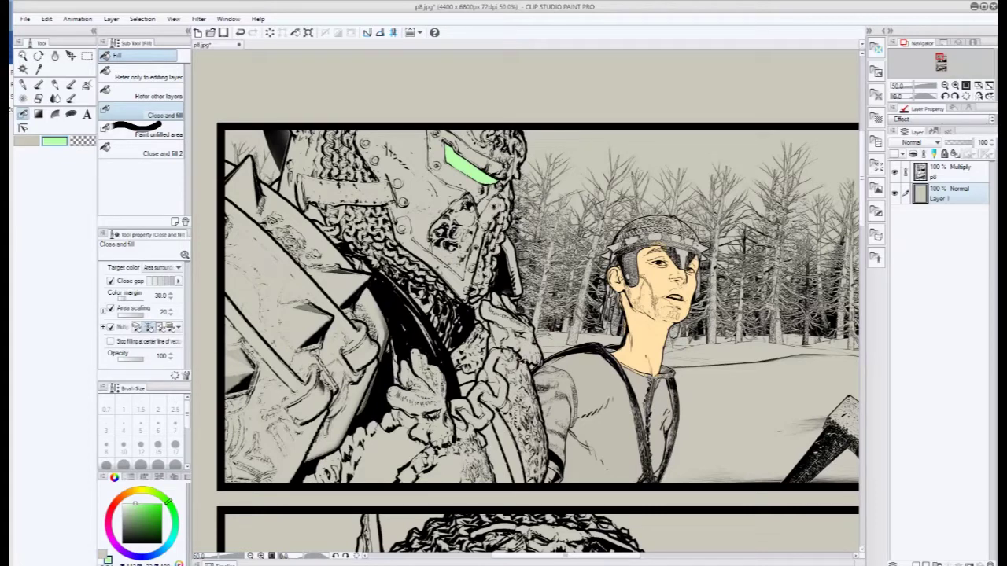
key(ctrl+z)
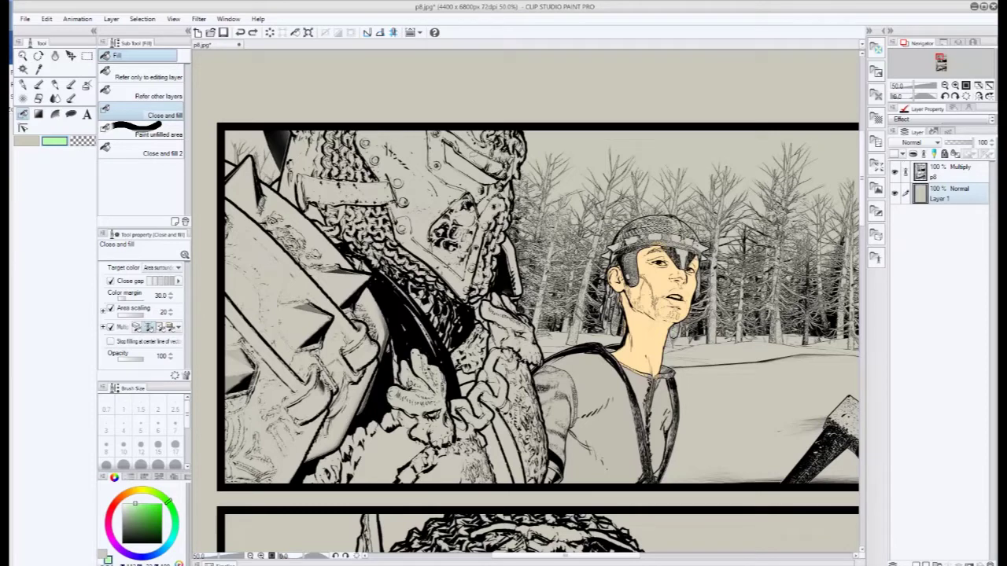
mouse_move(445, 167)
mouse_down()
mouse_move(483, 184)
mouse_move(500, 163)
mouse_up()
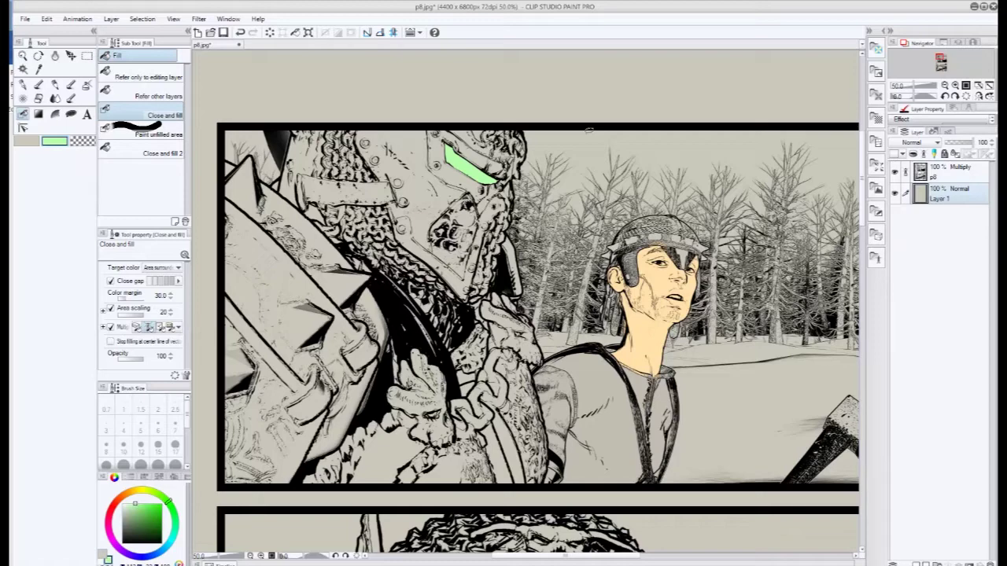
Paint the band across the knight's chainmail light green with the G-pen fill brush.
drag(654, 390, 680, 394)
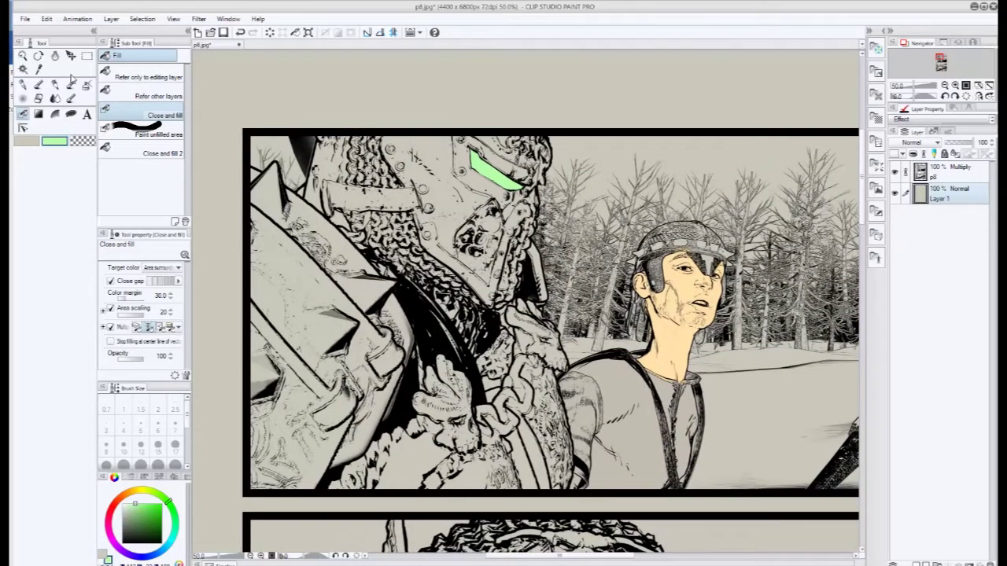
click(71, 85)
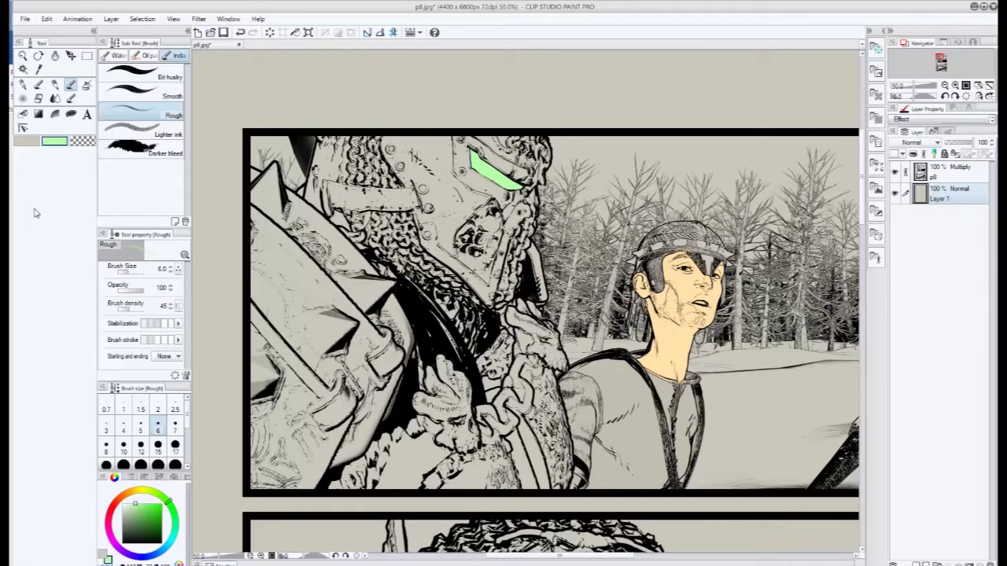
click(39, 85)
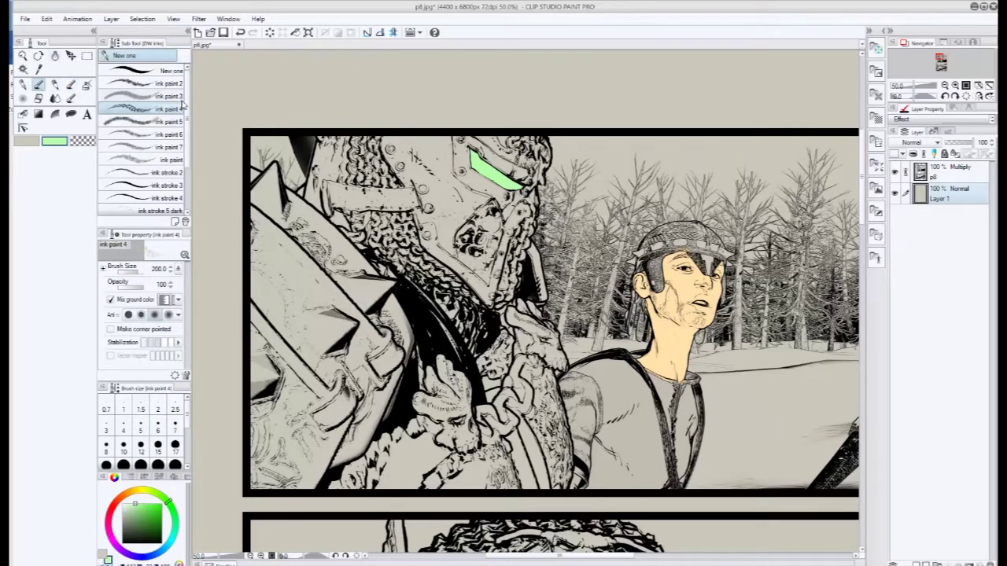
click(23, 85)
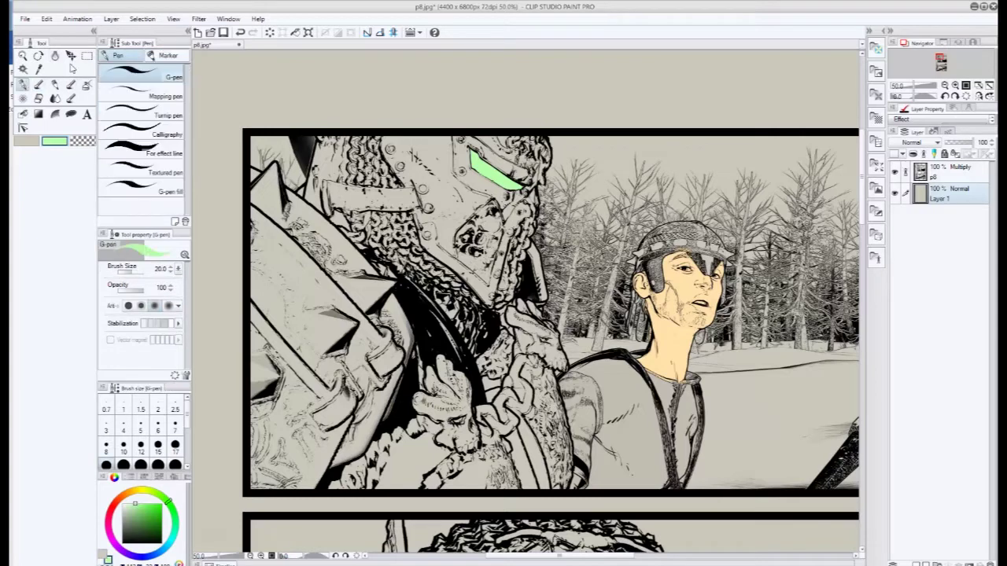
click(172, 192)
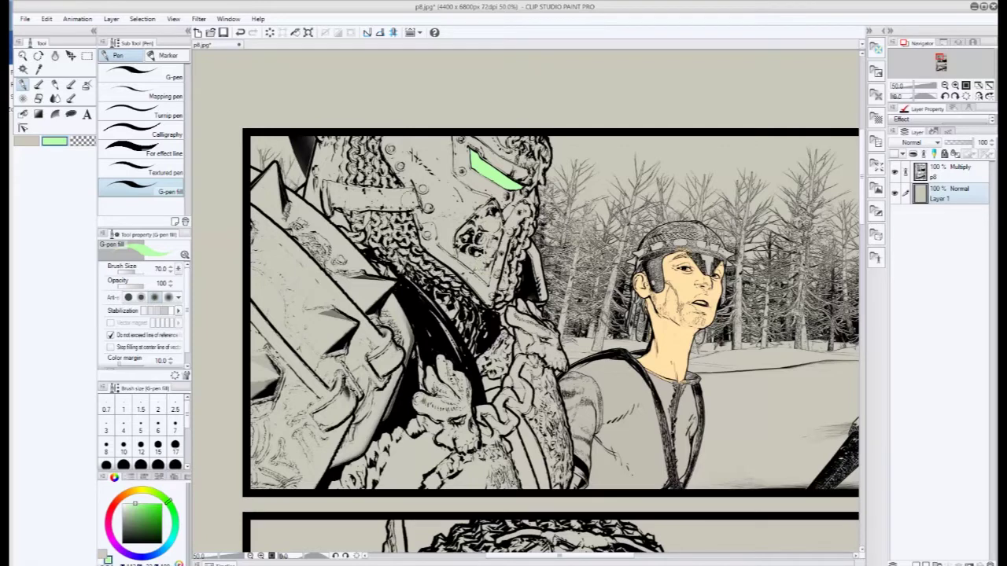
mouse_move(417, 203)
mouse_down()
mouse_move(335, 187)
mouse_move(365, 200)
mouse_move(347, 200)
mouse_move(389, 196)
mouse_up()
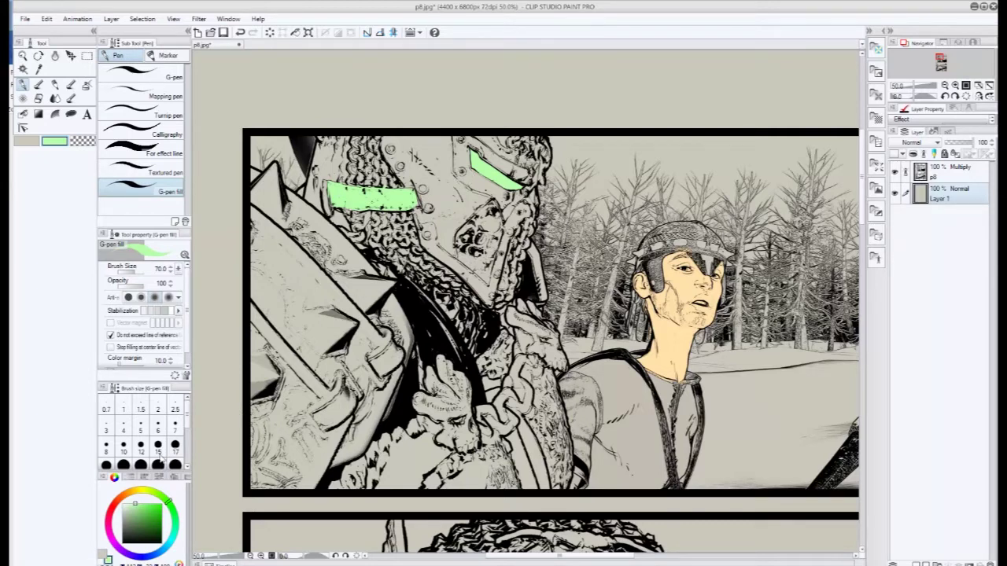
Color three rivets along the edge of the knight's helmet light red with the G-pen fill brush.
click(116, 505)
drag(430, 234, 427, 234)
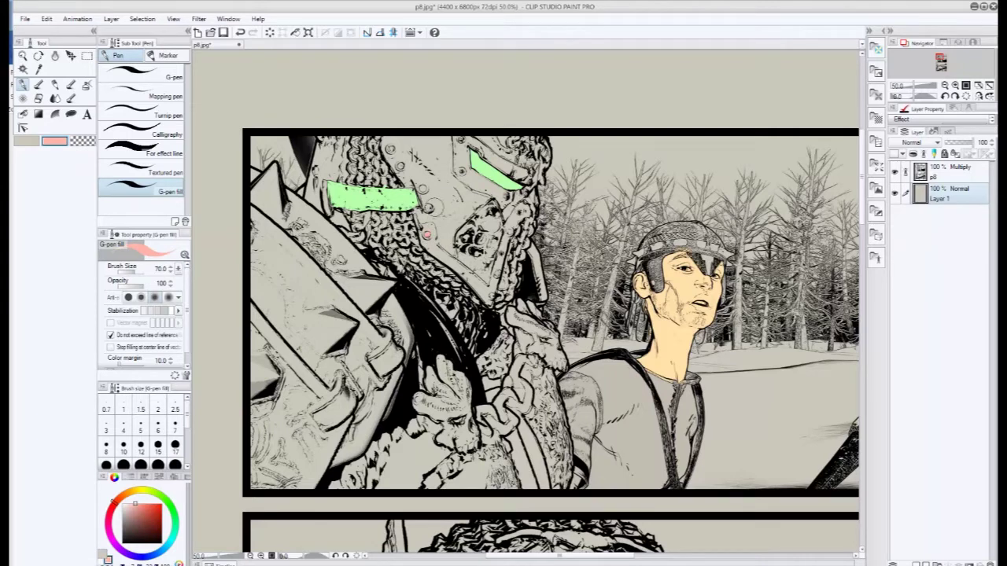
click(428, 207)
click(422, 189)
Paint the trunks of the background trees on either side of the young man light red.
drag(640, 168, 608, 303)
drag(601, 338, 595, 349)
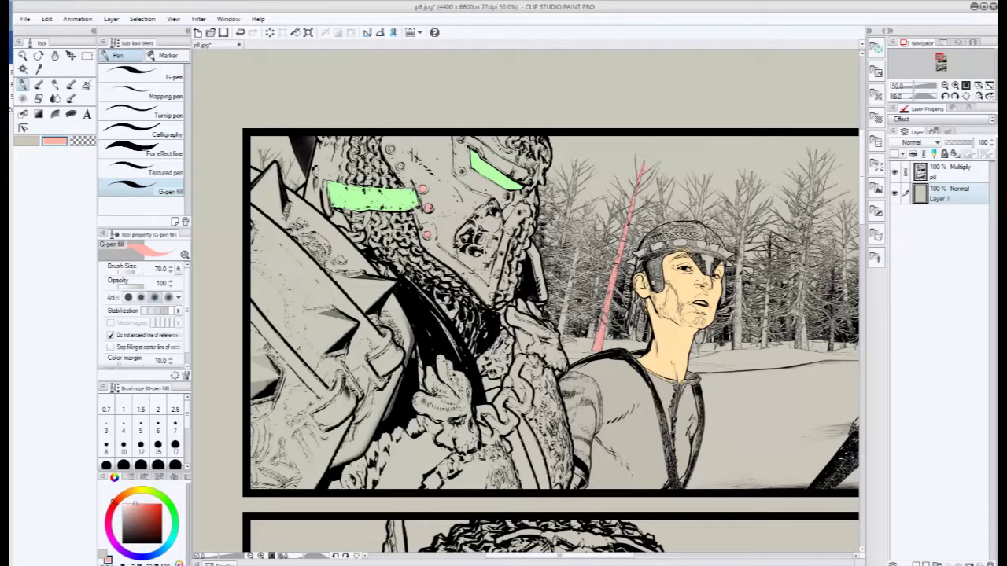
drag(733, 383, 594, 401)
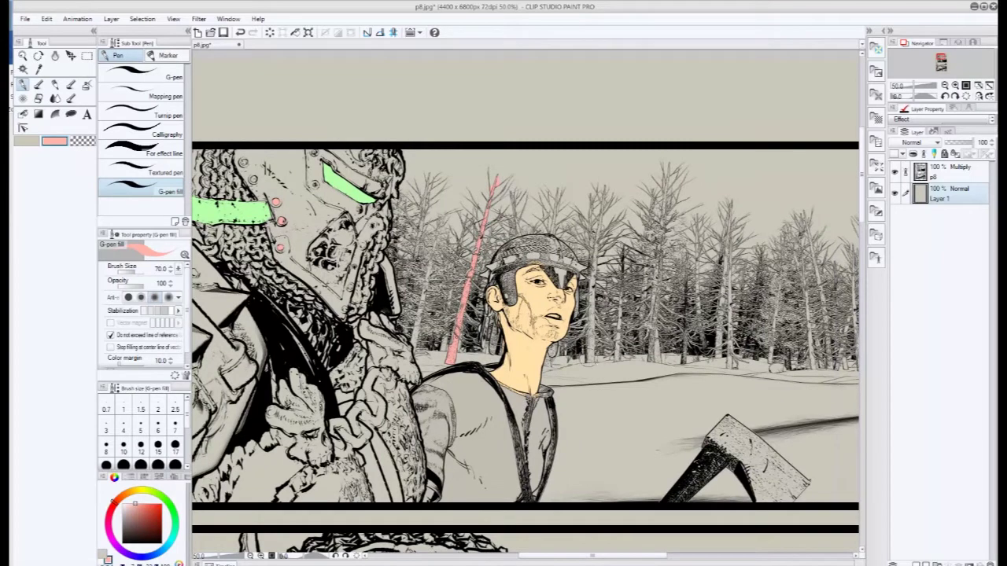
drag(586, 359, 592, 324)
drag(590, 282, 604, 186)
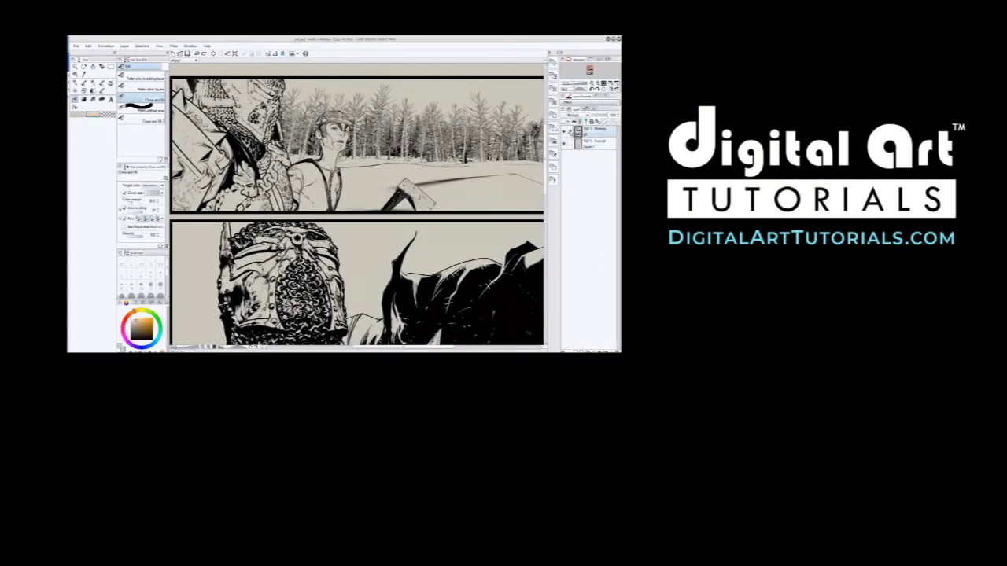
click(88, 47)
click(103, 135)
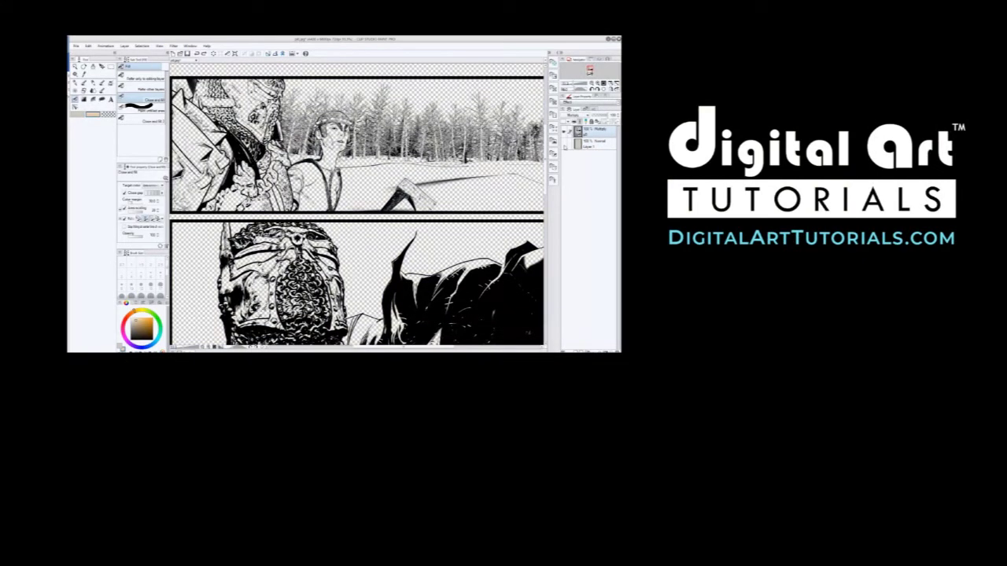
click(594, 144)
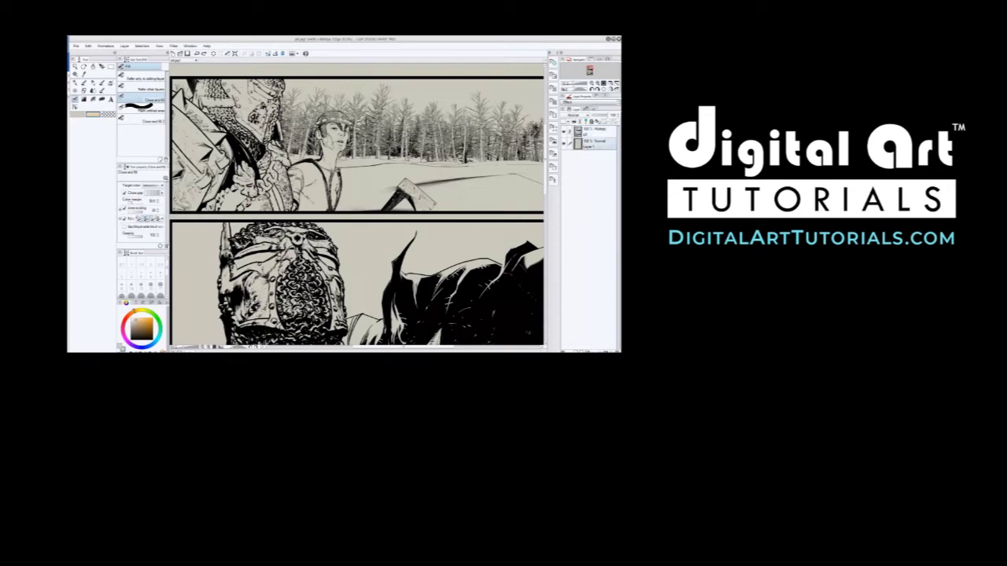
click(132, 323)
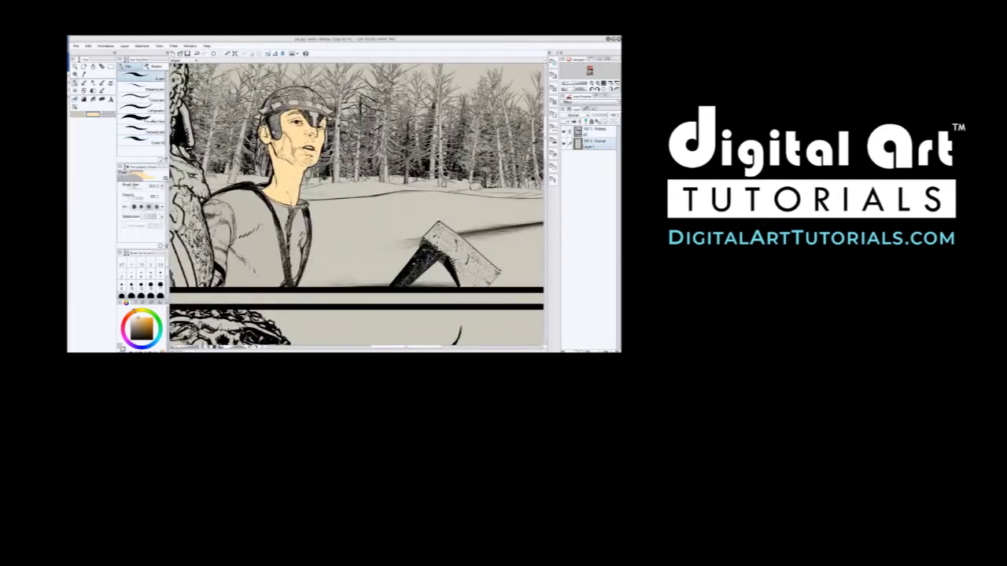
key(ctrl+minus)
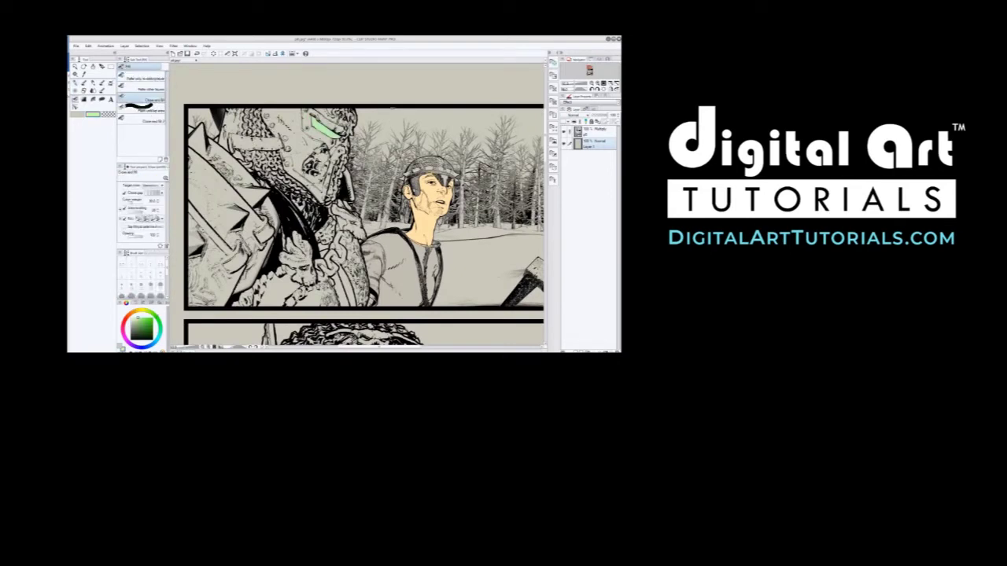
click(75, 82)
click(93, 82)
click(74, 83)
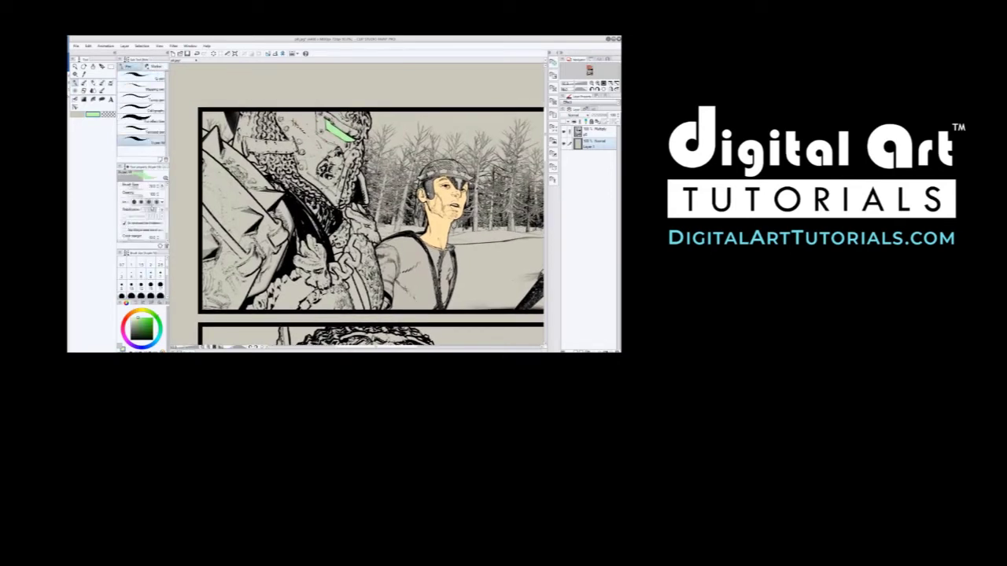
mouse_move(269, 144)
mouse_down()
mouse_move(294, 148)
mouse_move(248, 147)
mouse_up()
click(130, 319)
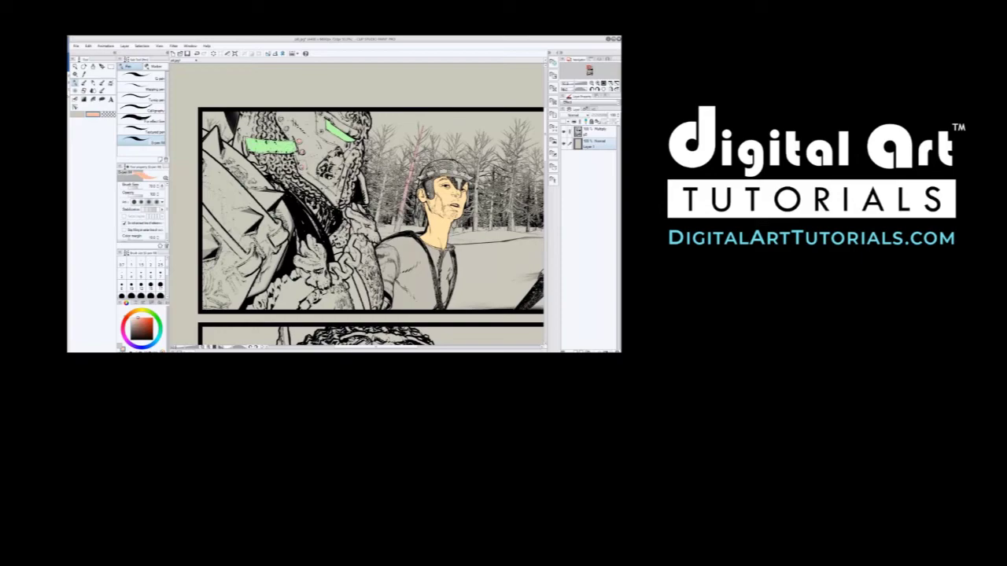